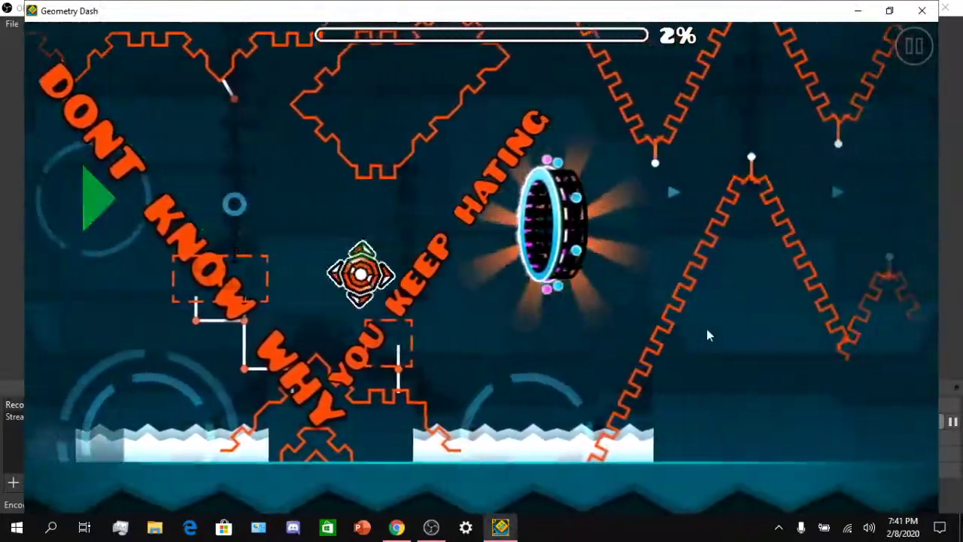
- Jump the cube past the blue orbs, then zigzag the wave through the spiked corridor and portal
left_click(707, 335)
left_click(707, 335)
left_click(707, 335)
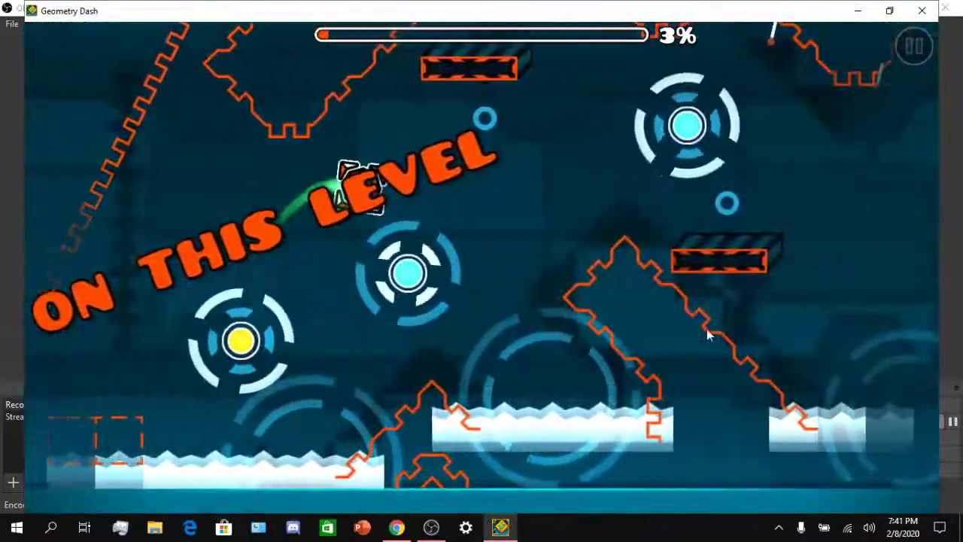
left_click(707, 335)
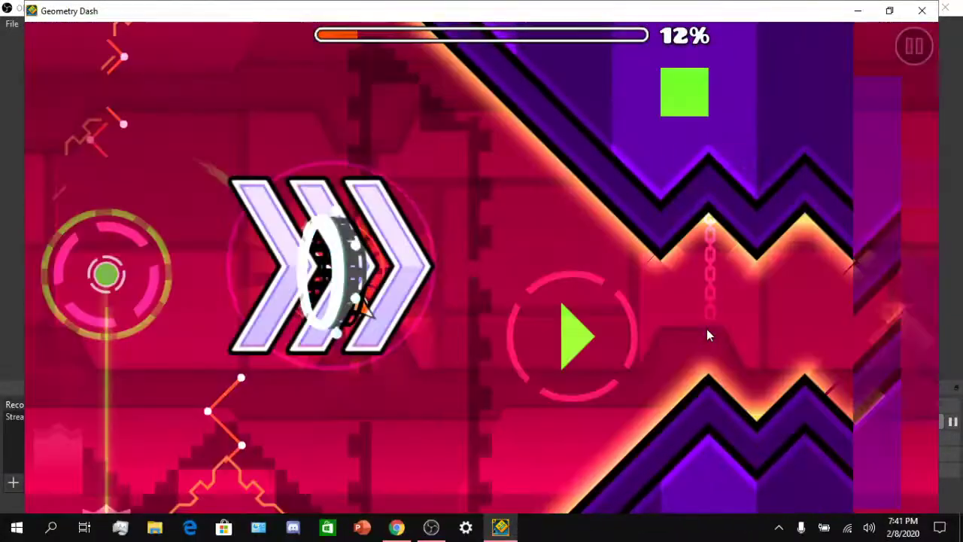
left_click(707, 336)
left_click(707, 335)
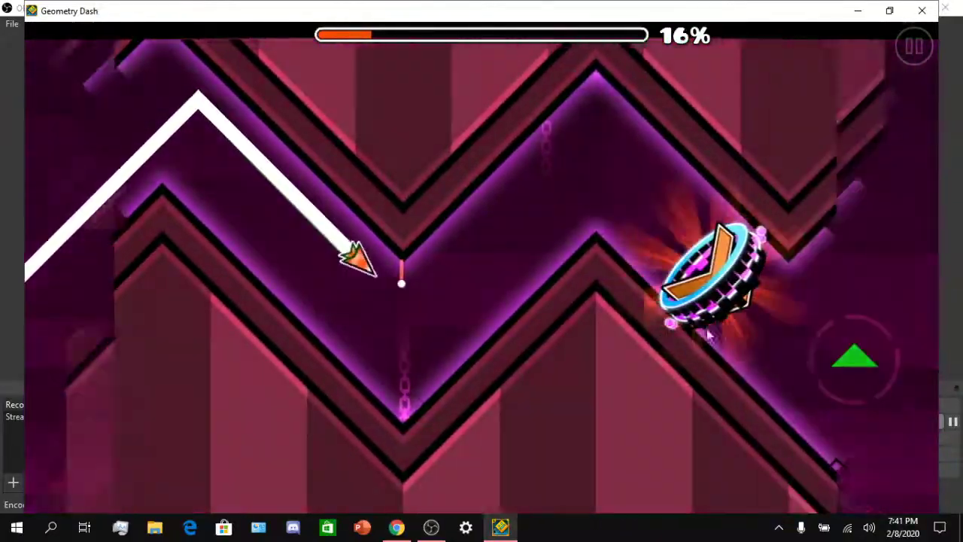
left_click(707, 336)
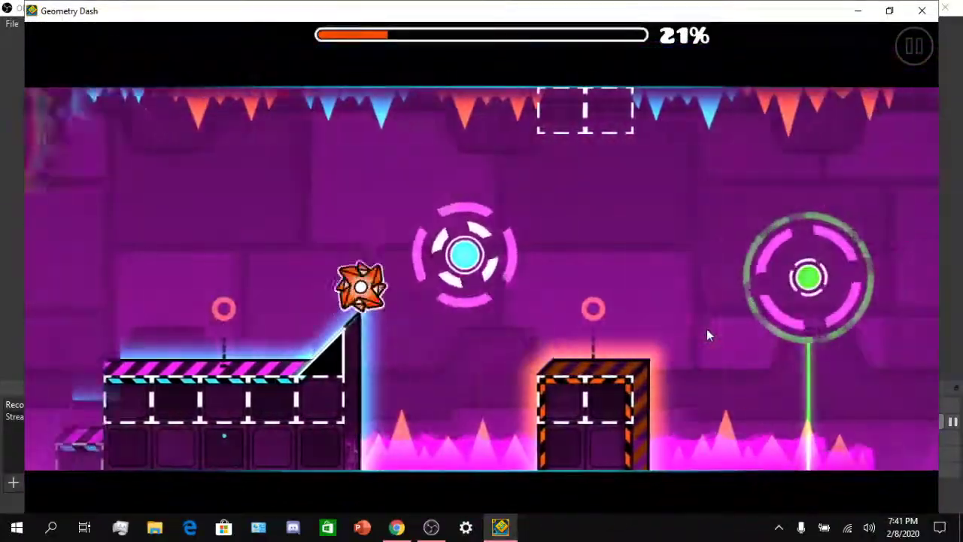
- Flip the ball off the orbs and block, then hop the UFO through the pillars into the green portal
left_click(707, 336)
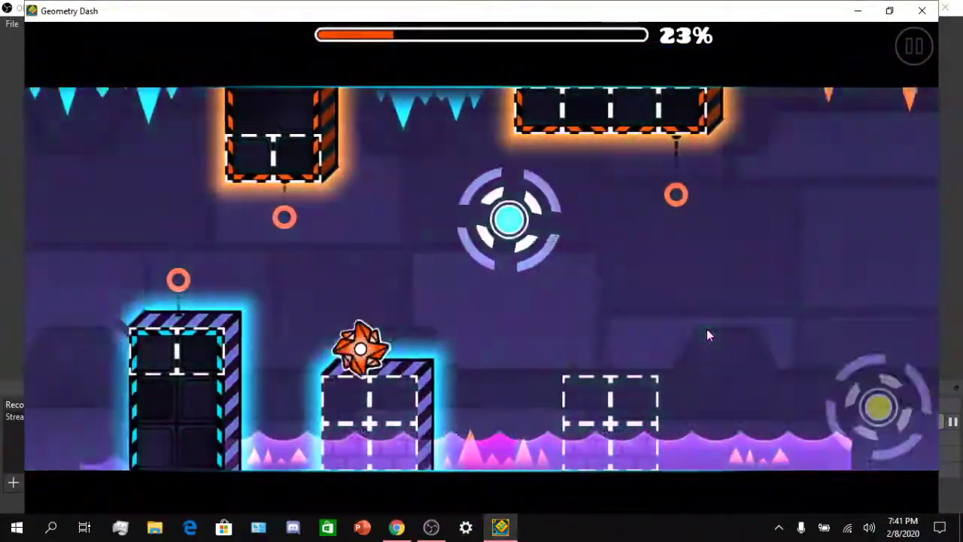
left_click(707, 335)
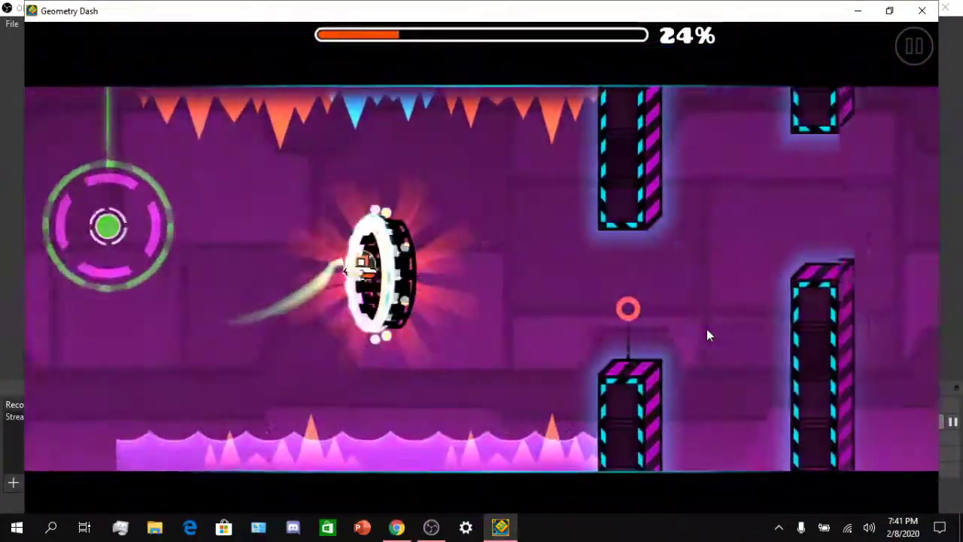
left_click(707, 335)
left_click(707, 336)
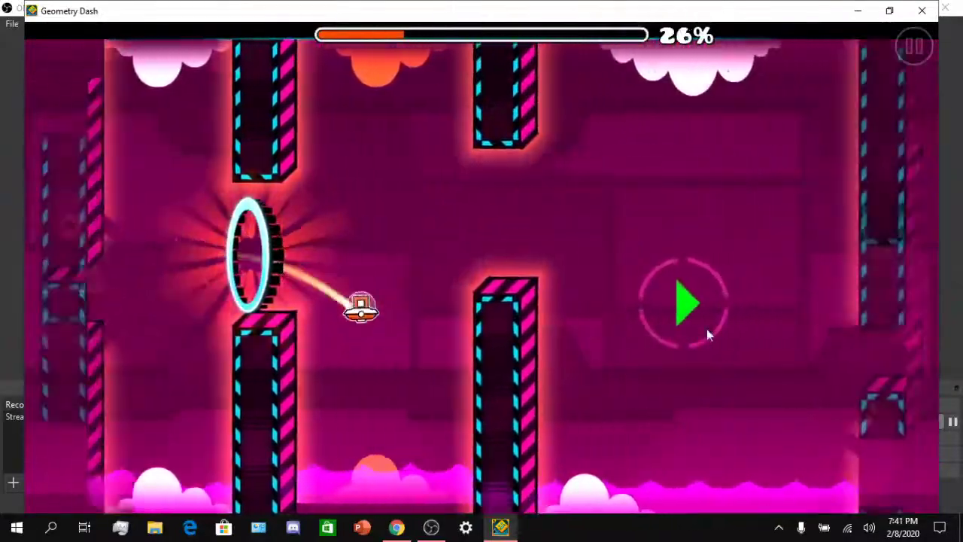
left_click(707, 335)
left_click(707, 335)
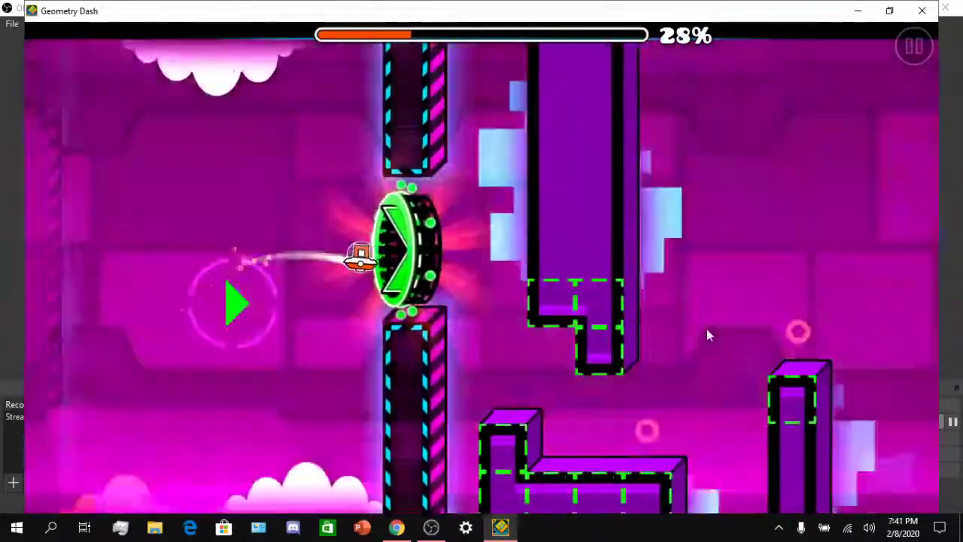
- Bounce the ball off the yellow and cyan orbs, fly through the teleport portals, and flip the mini ball under the platform
left_click(707, 335)
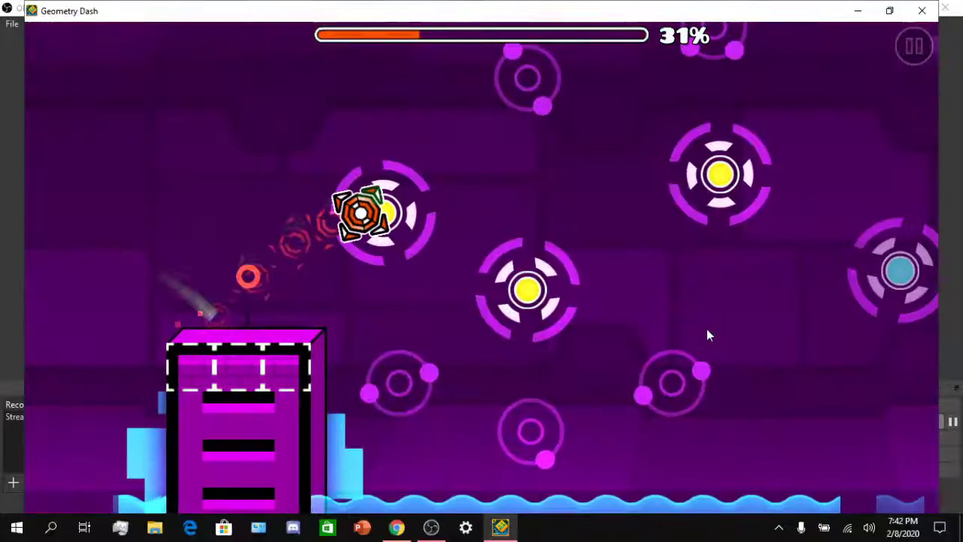
left_click(707, 335)
left_click(707, 335)
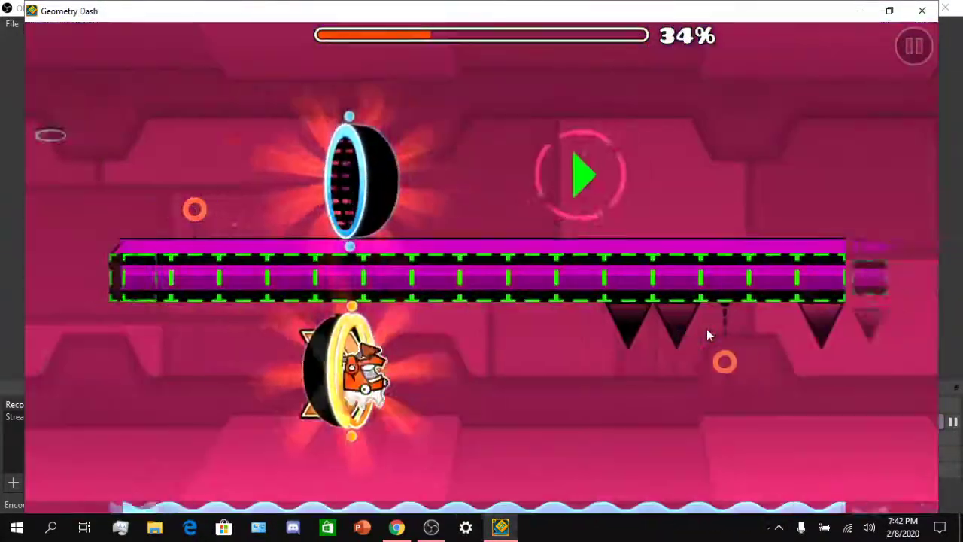
left_click(707, 335)
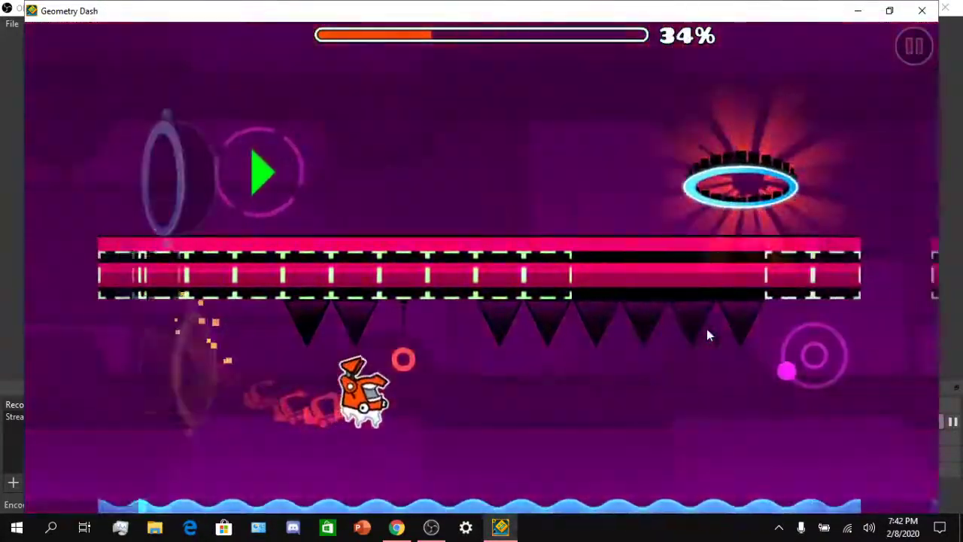
left_click(707, 335)
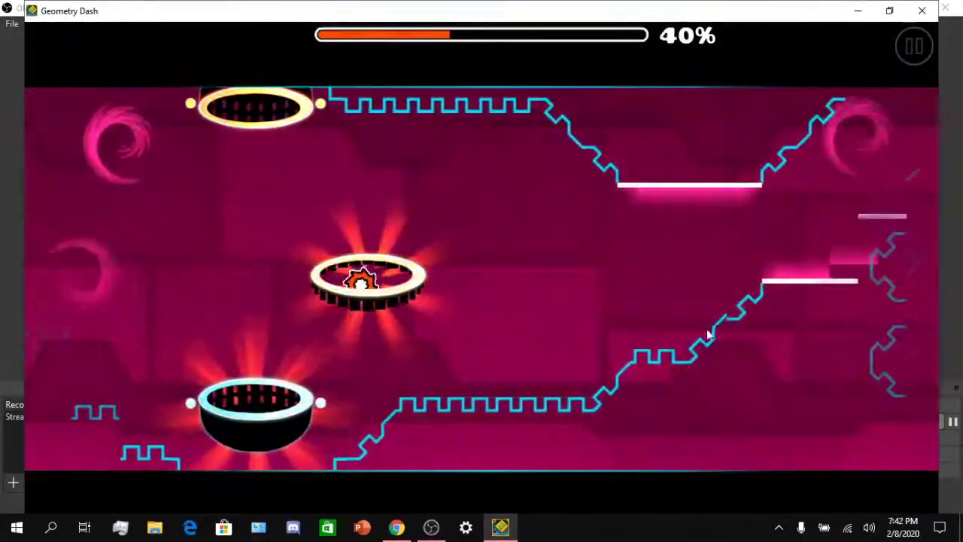
left_click(707, 335)
left_click(707, 335)
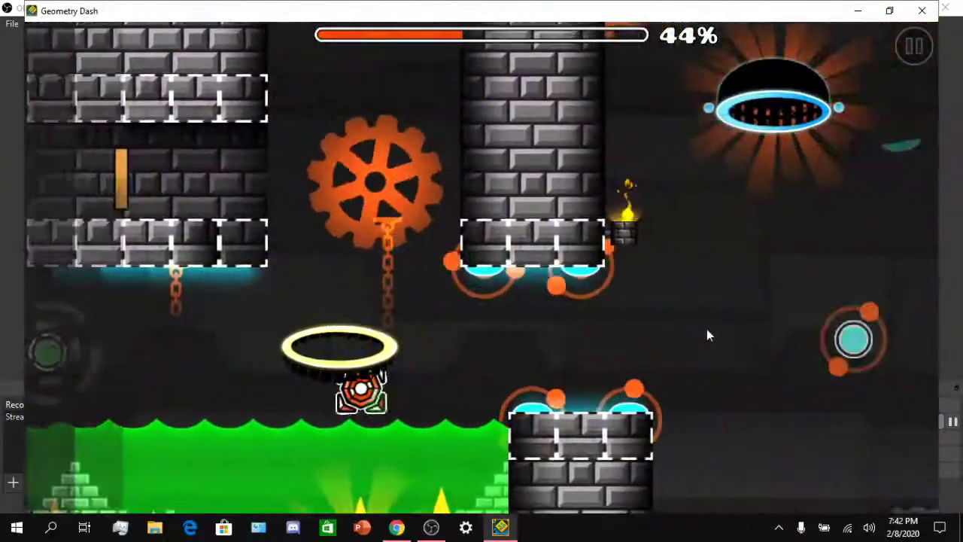
- Cross the gap via orbs, flip the cube between ceiling and floor, and jump it across the acid
left_click(707, 335)
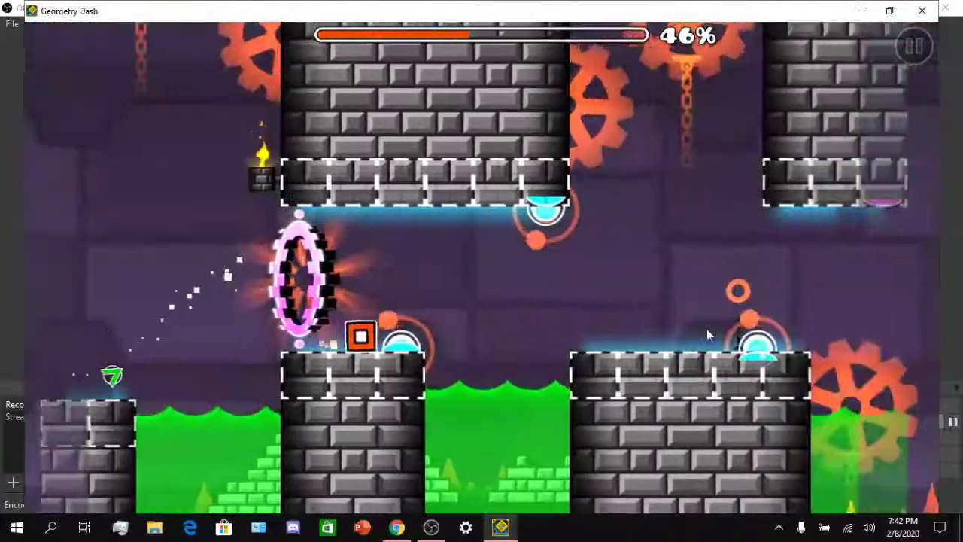
left_click(707, 336)
left_click(708, 335)
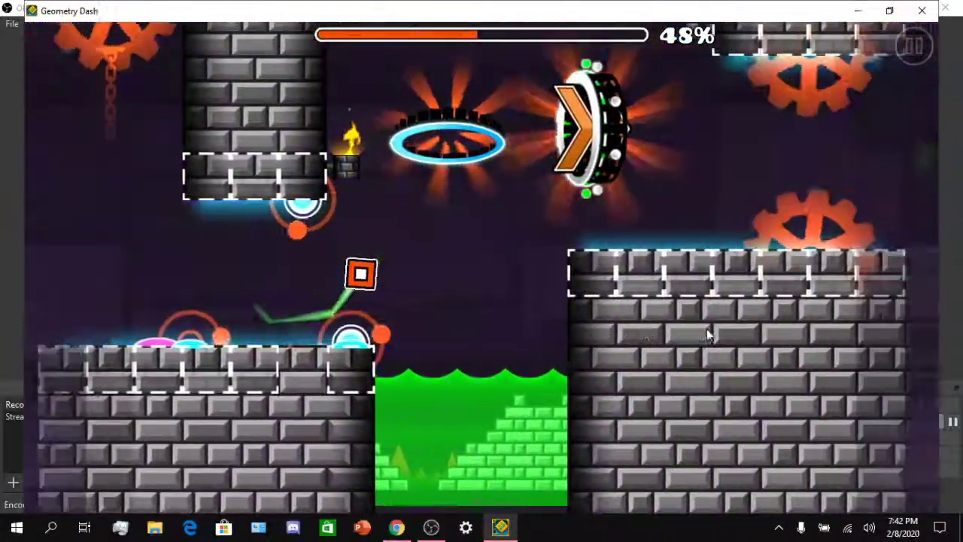
left_click(707, 336)
- Jump the robot over obstacles, bounce off an orb, flip gravity, and reach the portal
left_click(708, 336)
left_click(707, 335)
left_click(707, 335)
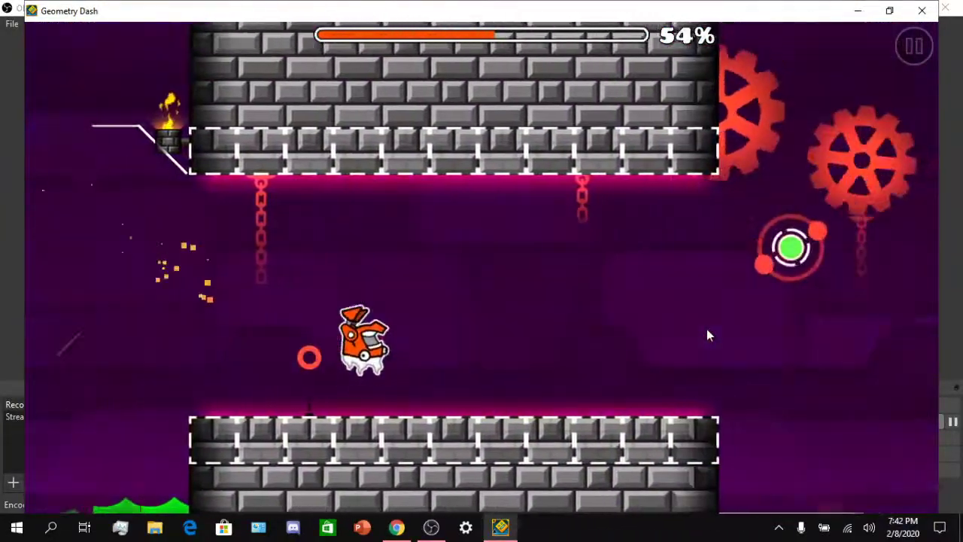
left_click(707, 336)
left_click(708, 335)
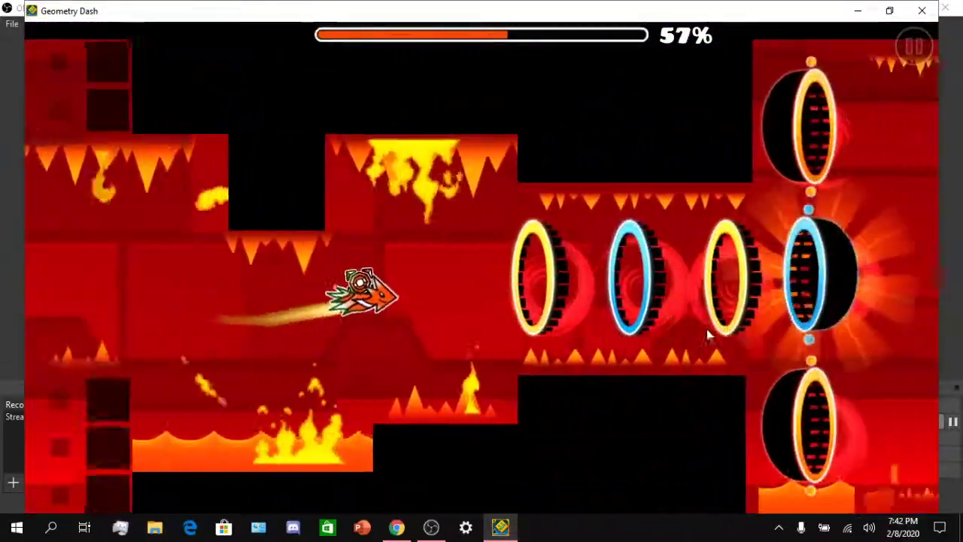
- Fly the ship clear of the floor spikes, through the fire corridor, and into the UFO portal
left_click(707, 335)
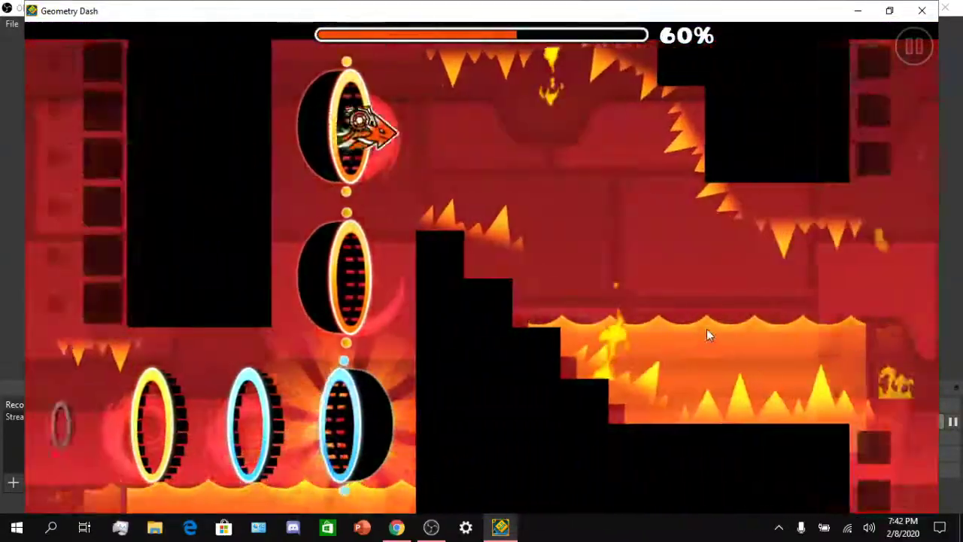
left_click(707, 335)
left_click(707, 336)
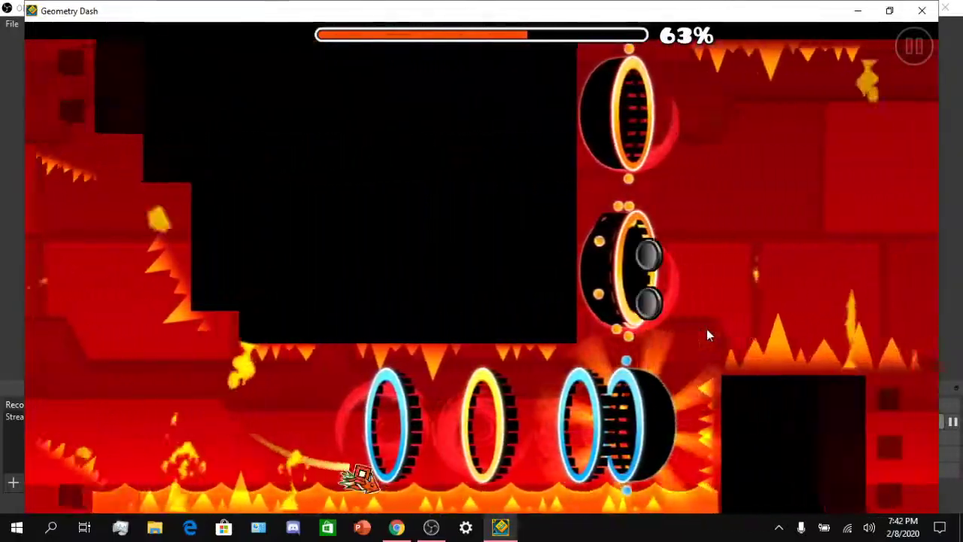
left_click(707, 335)
- Hop the UFO past the fire rings and spikes into the wave portal
left_click(707, 335)
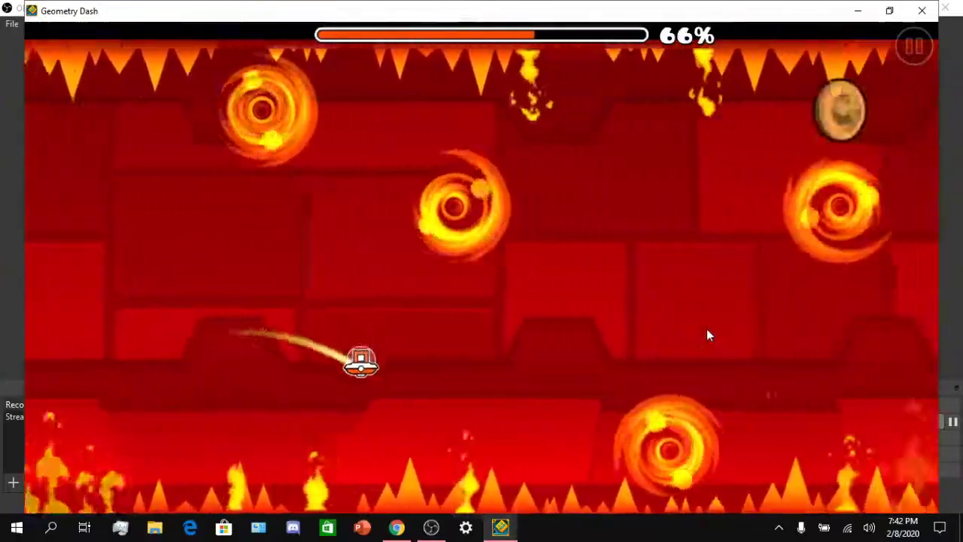
left_click(707, 336)
left_click(707, 335)
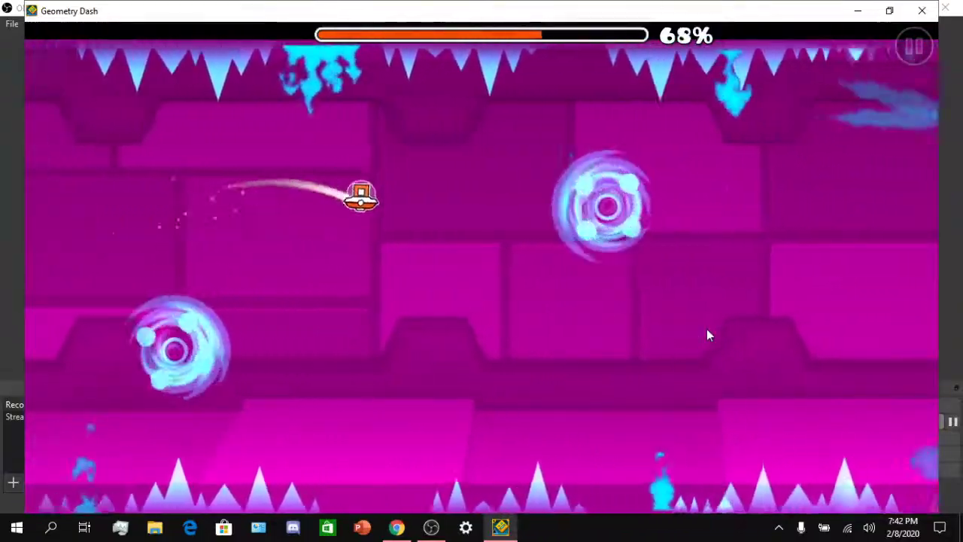
left_click(707, 336)
left_click(707, 336)
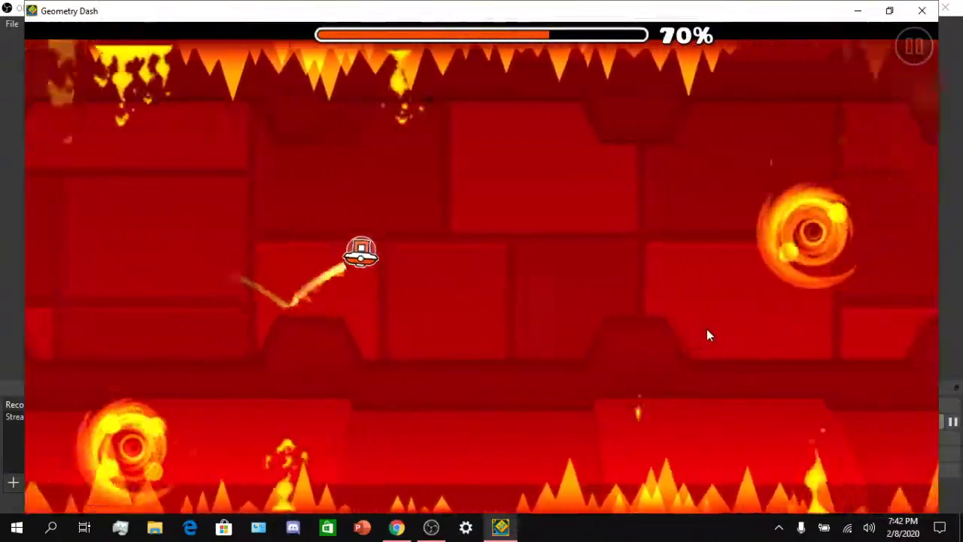
left_click(707, 335)
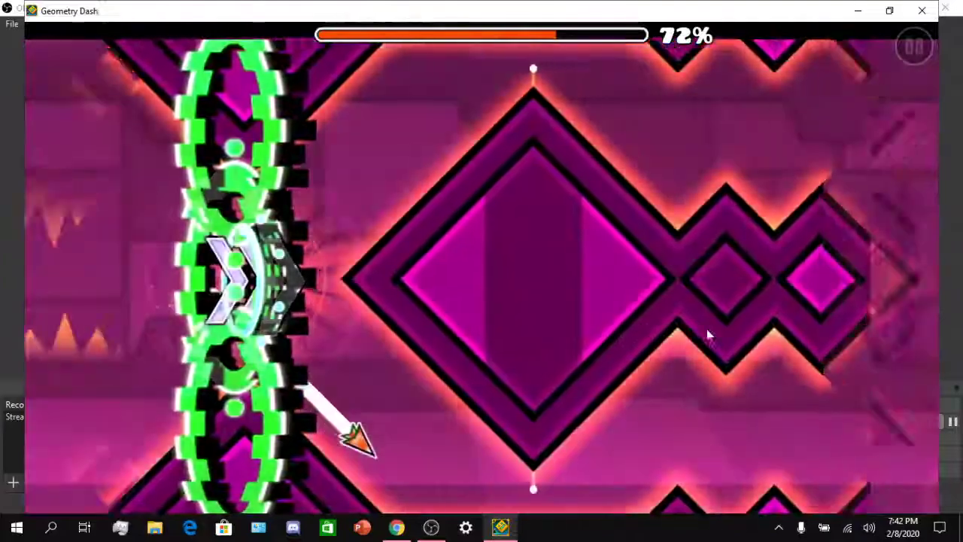
- Lift the wave off the floor and climb the long diagonal up through the portal
left_click(707, 335)
left_click(707, 336)
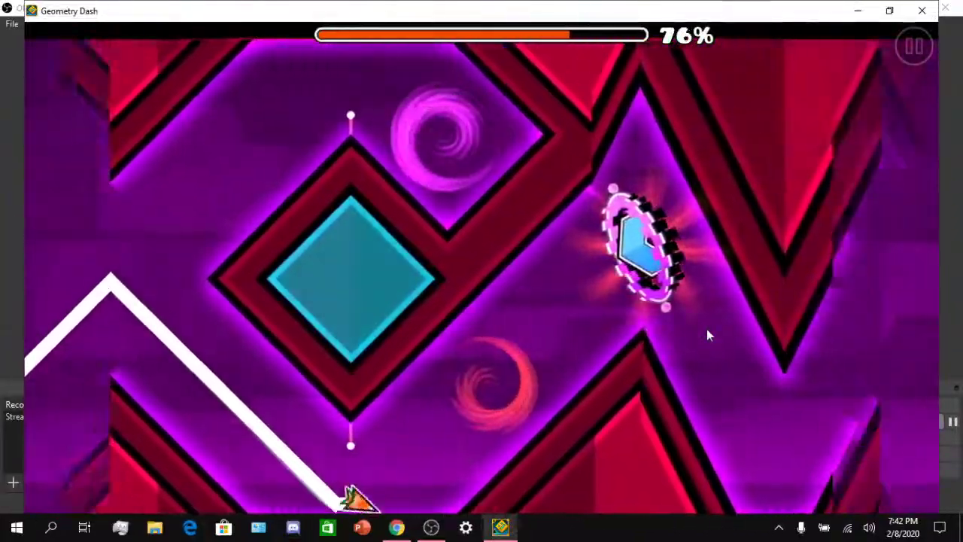
left_click(707, 336)
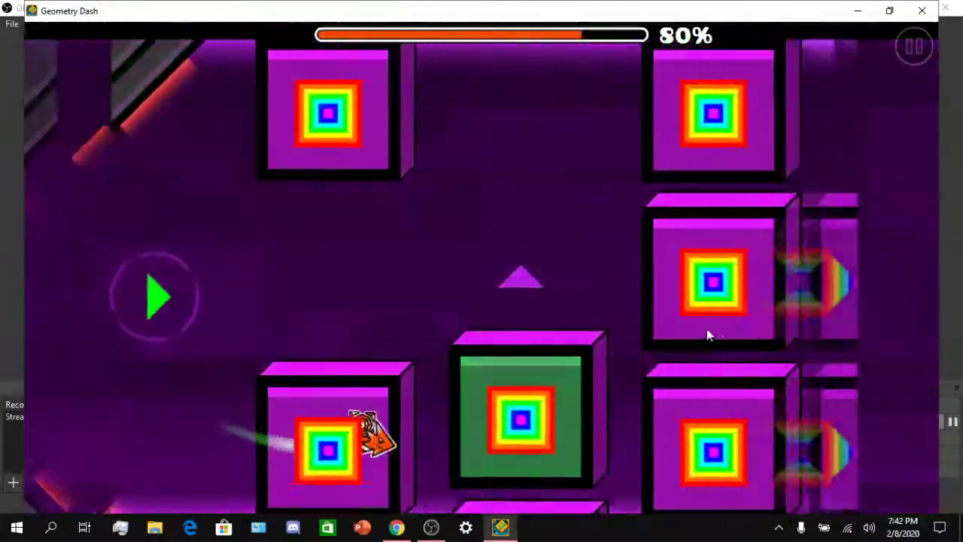
- Weave the ship over and between the rainbow blocks without touching the floor
left_click(707, 336)
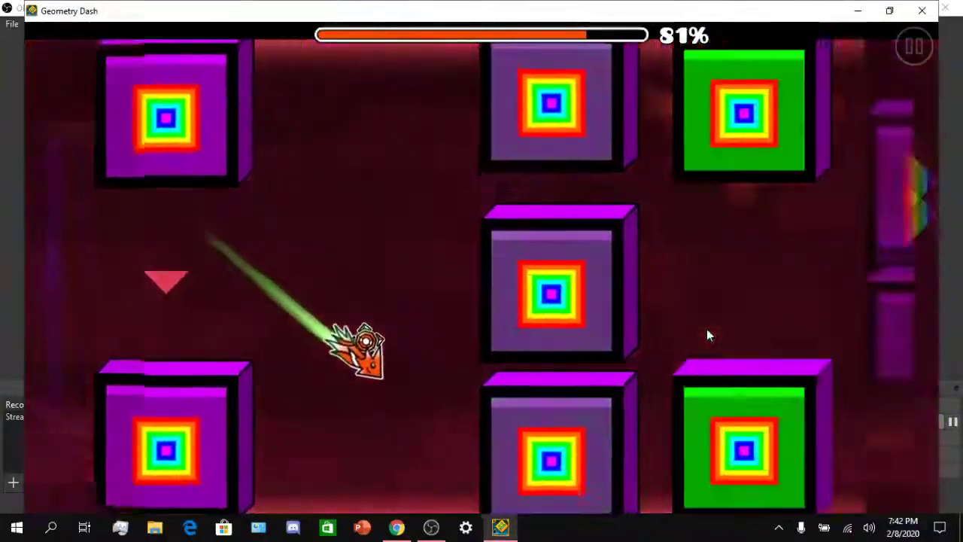
left_click(708, 336)
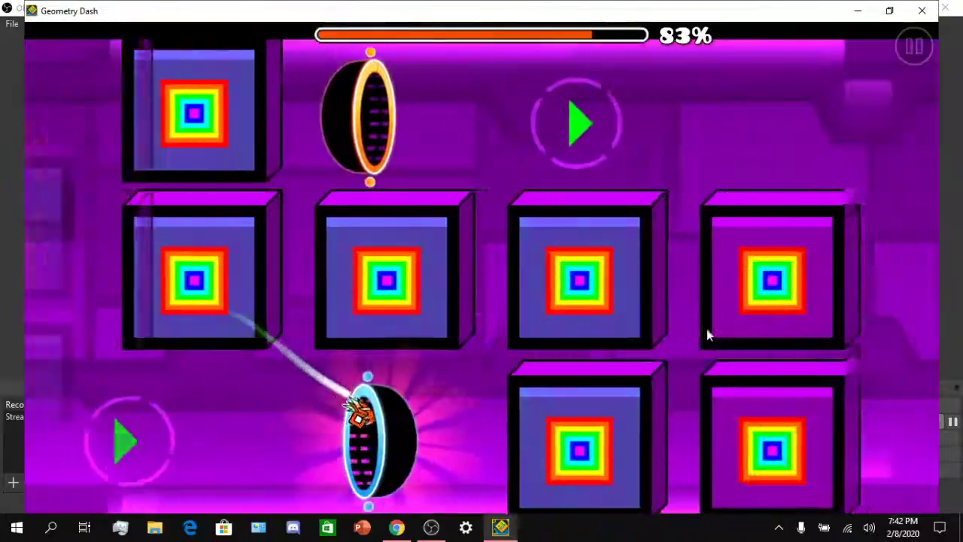
left_click(707, 336)
left_click(708, 335)
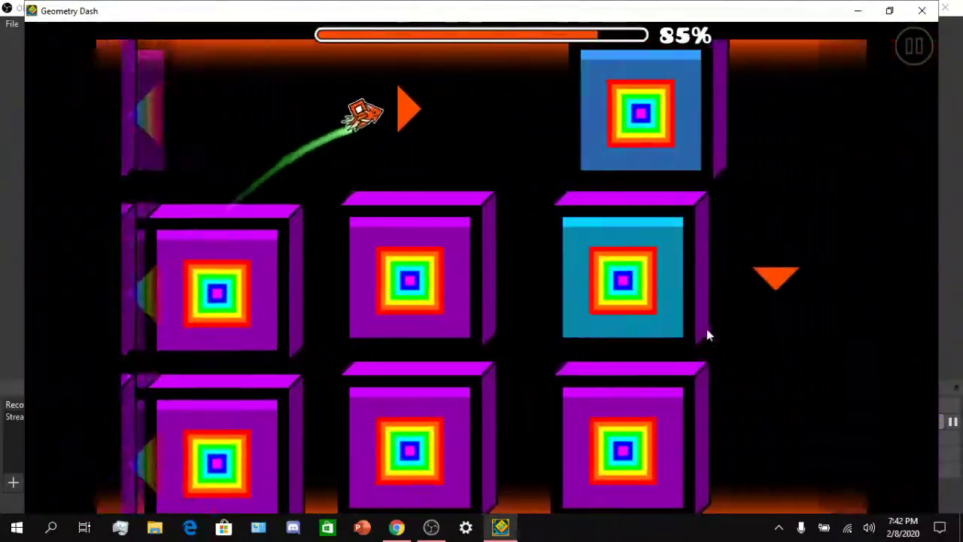
left_click(707, 336)
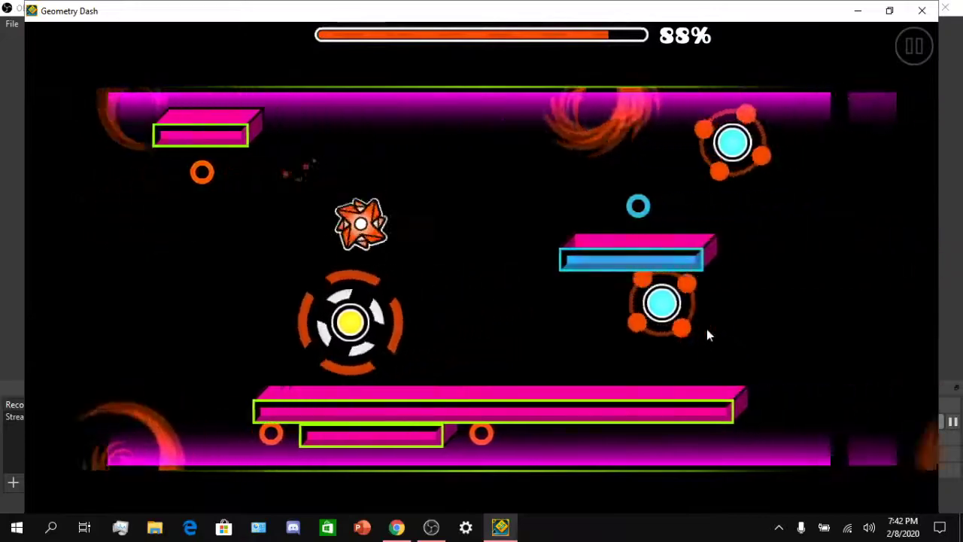
- Land the ball on the pink platform, then hold the UFO level between the pillars
left_click(707, 335)
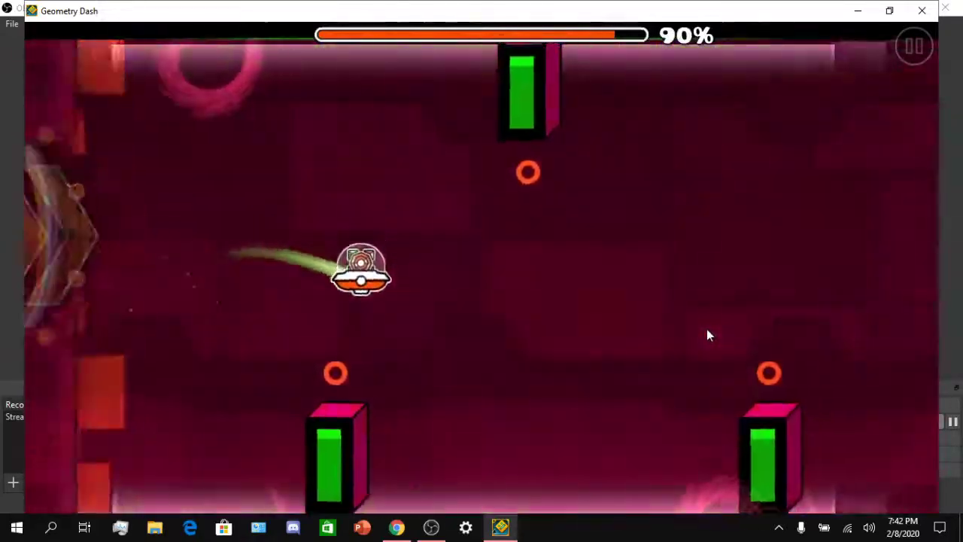
left_click(707, 335)
left_click(707, 336)
- Keep the UFO level into the portal, then jump the ball up among the castle pillars at 94%
left_click(707, 336)
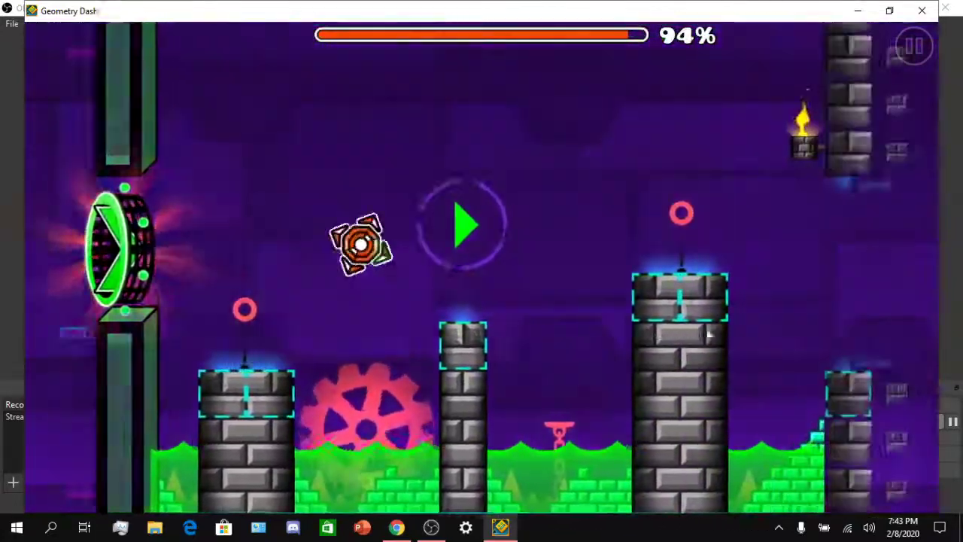
left_click(707, 335)
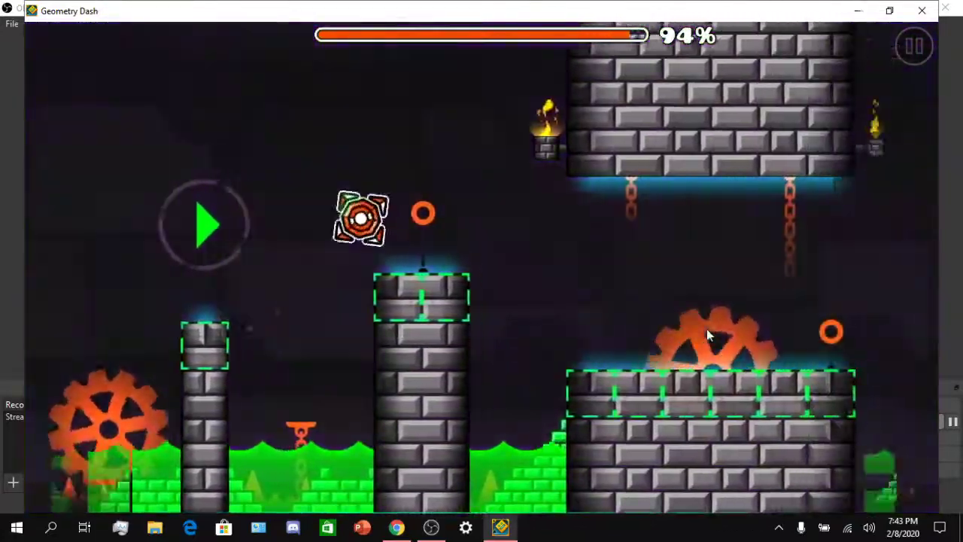